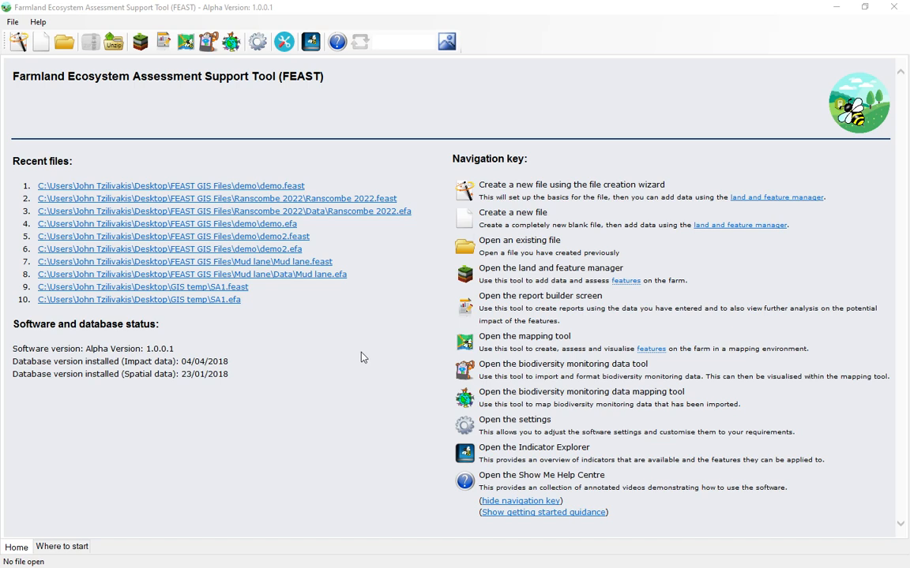
Open the recent project file demo.feast and launch the biodiversity monitoring data manager for it
left_click(288, 187)
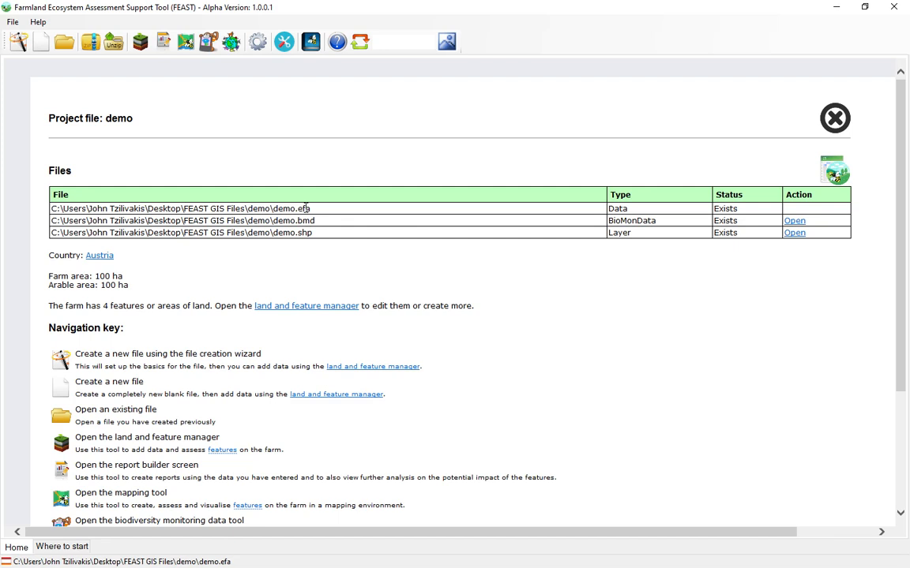
left_click_drag(312, 209, 284, 212)
left_click_drag(313, 233, 273, 234)
left_click_drag(314, 221, 302, 221)
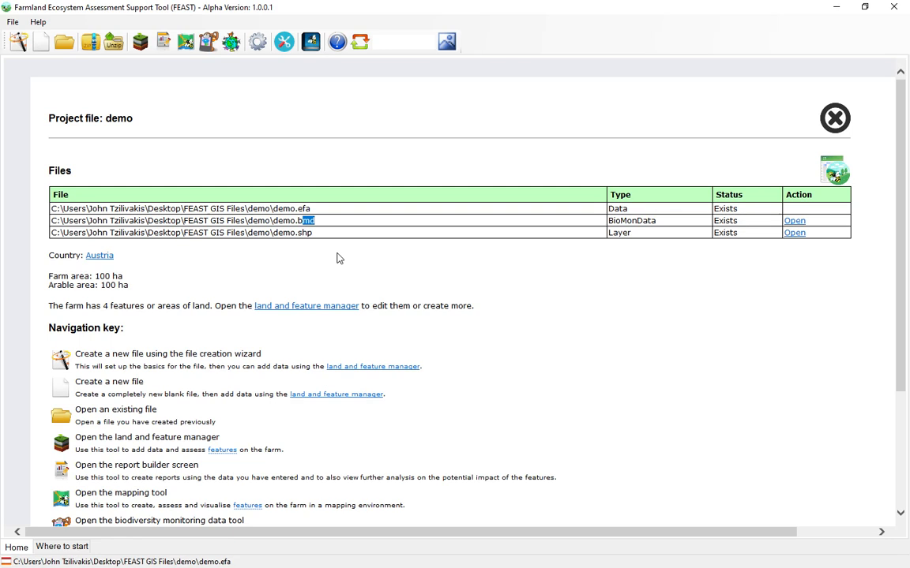
left_click(208, 43)
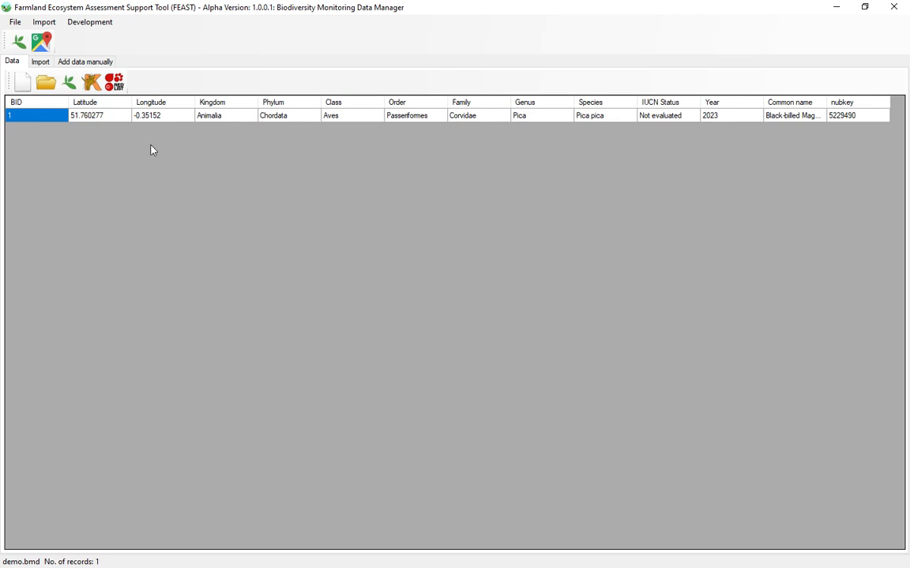
Load the Ranscombe-Raw GBIF CSV file as the biomonitoring data to import
left_click(40, 62)
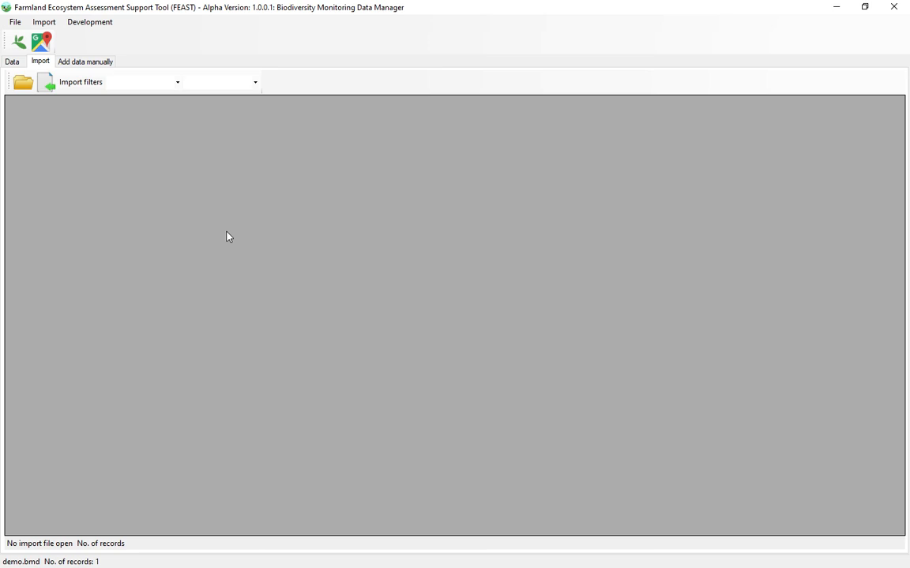
left_click(22, 82)
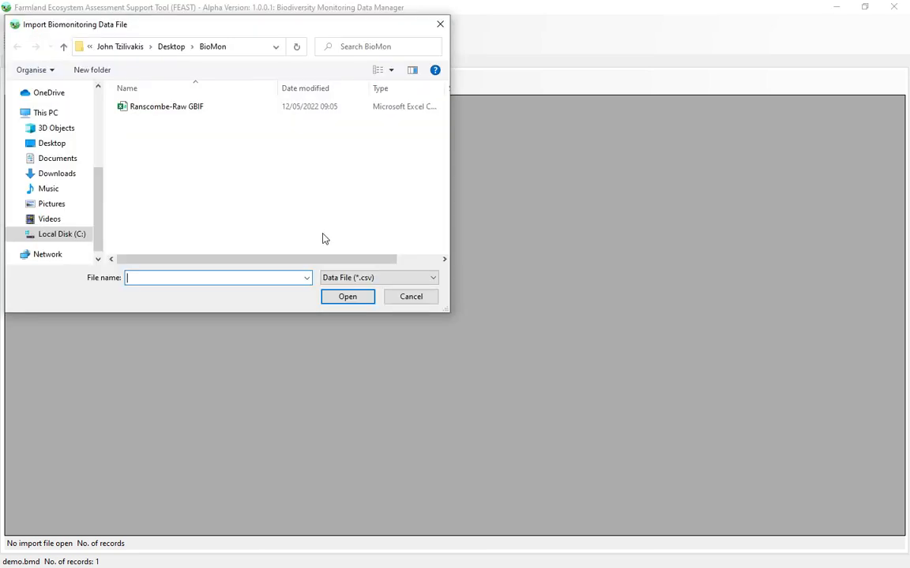
left_click(155, 108)
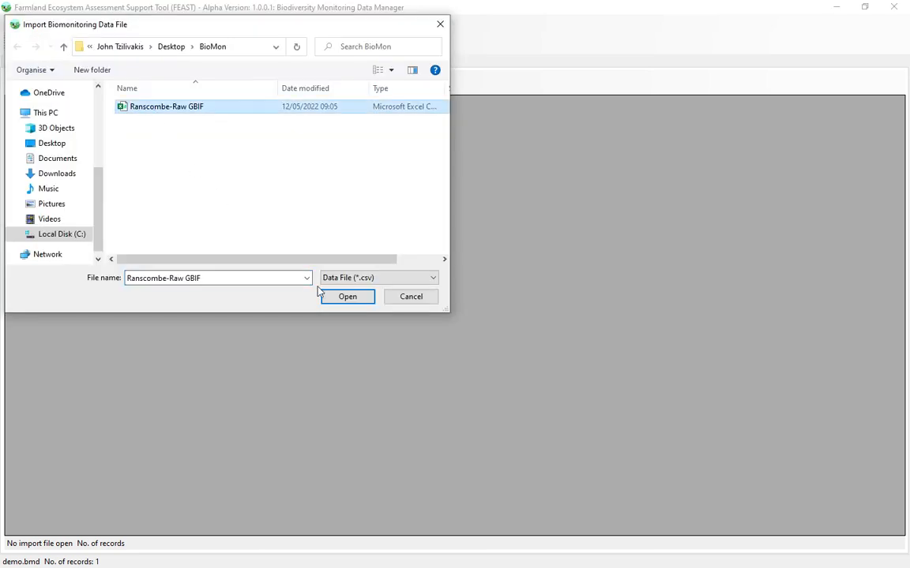
left_click(344, 299)
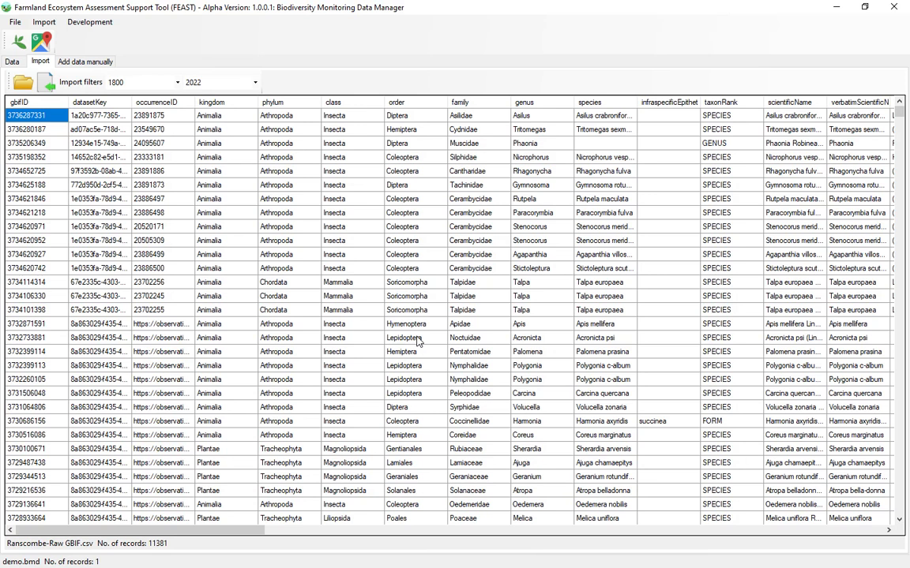
Set the start year of the import filter to 1970
scroll(416, 340, "down", 15)
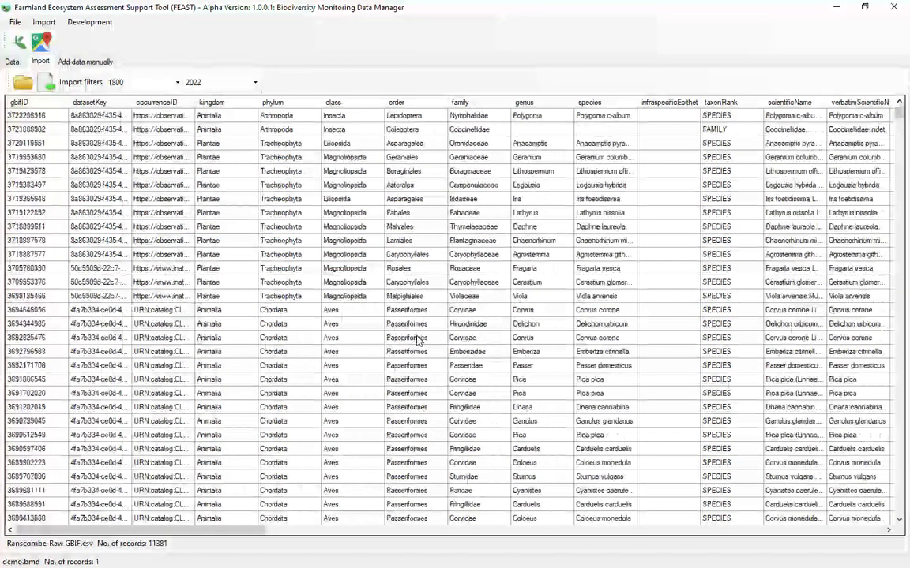
scroll(417, 340, "down", 5)
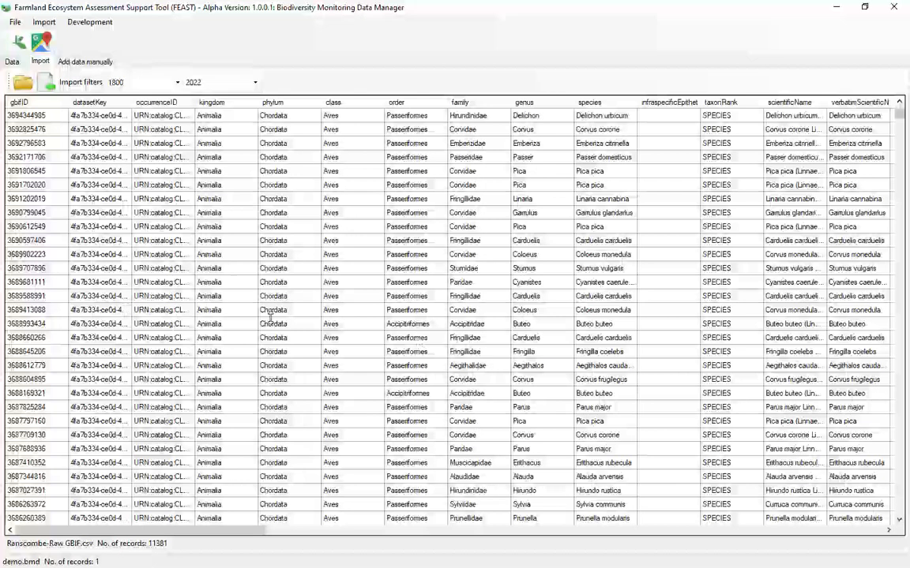
left_click(176, 83)
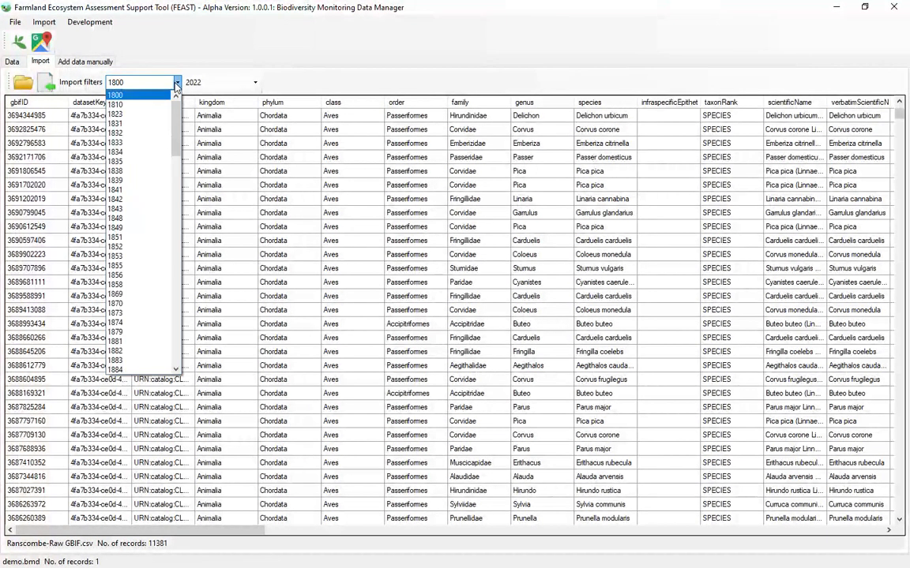
left_click_drag(175, 119, 177, 274)
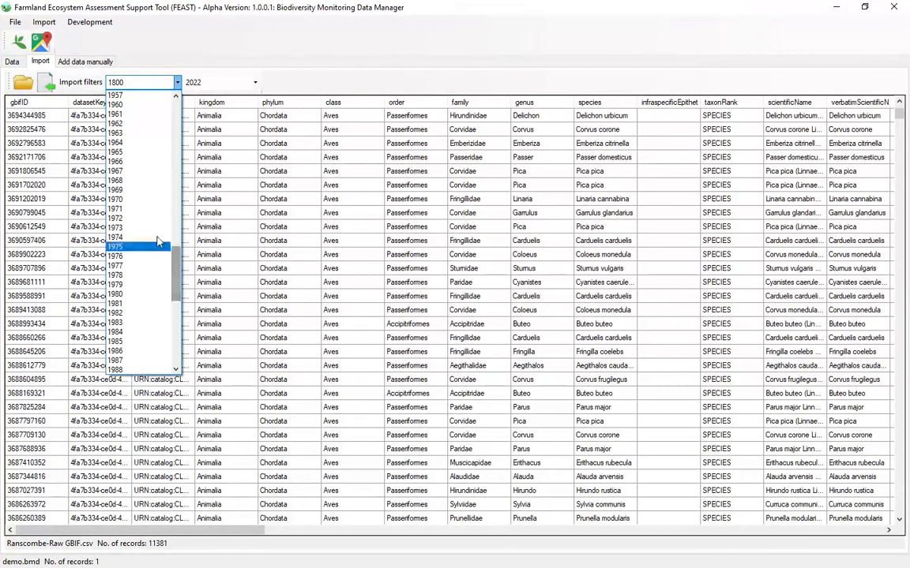
left_click(137, 201)
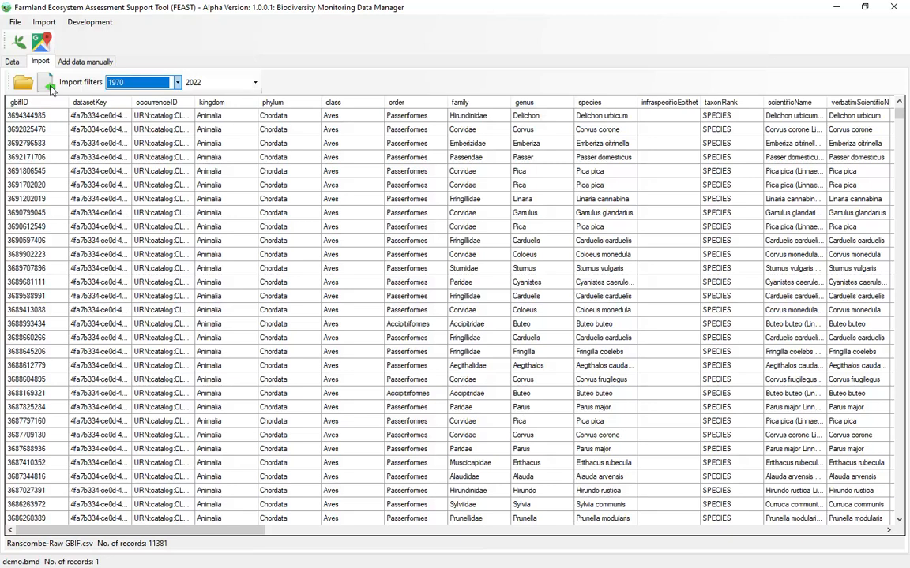
Start a new manually entered record and search the GBIF taxonomy for "grey squirrel"
left_click(92, 63)
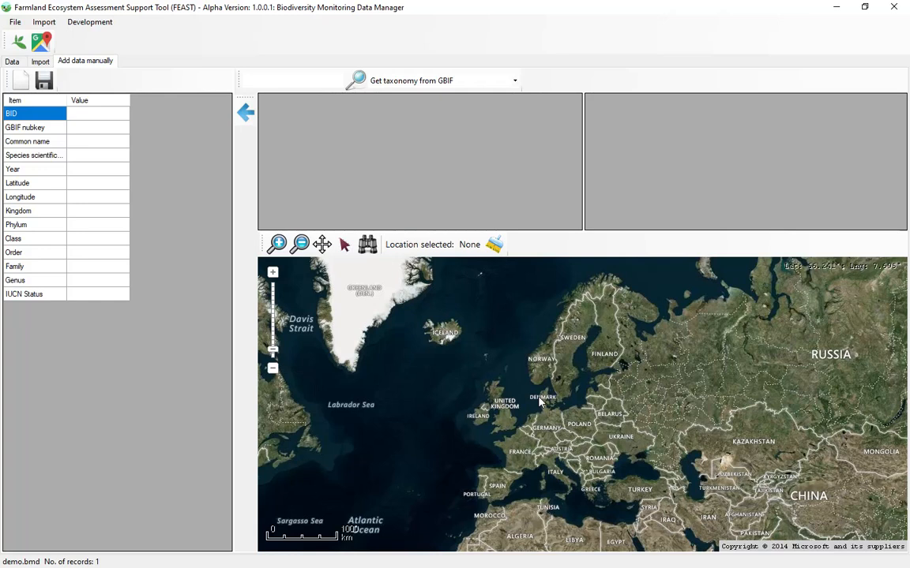
left_click(19, 86)
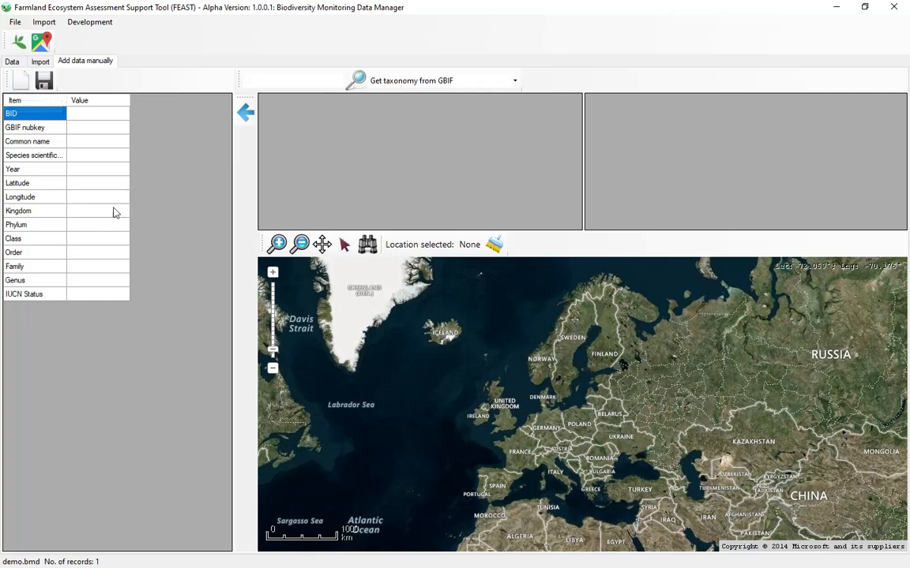
left_click(93, 143)
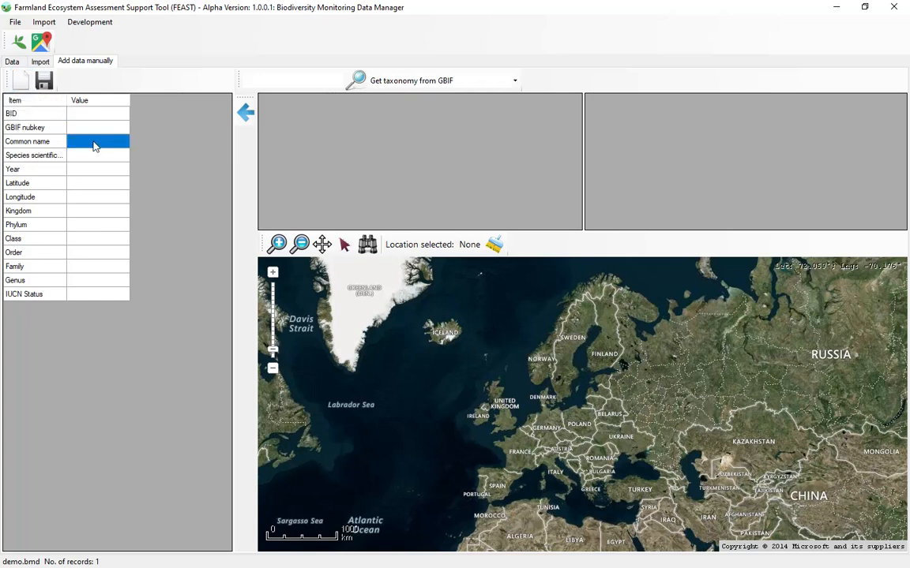
left_click(304, 82)
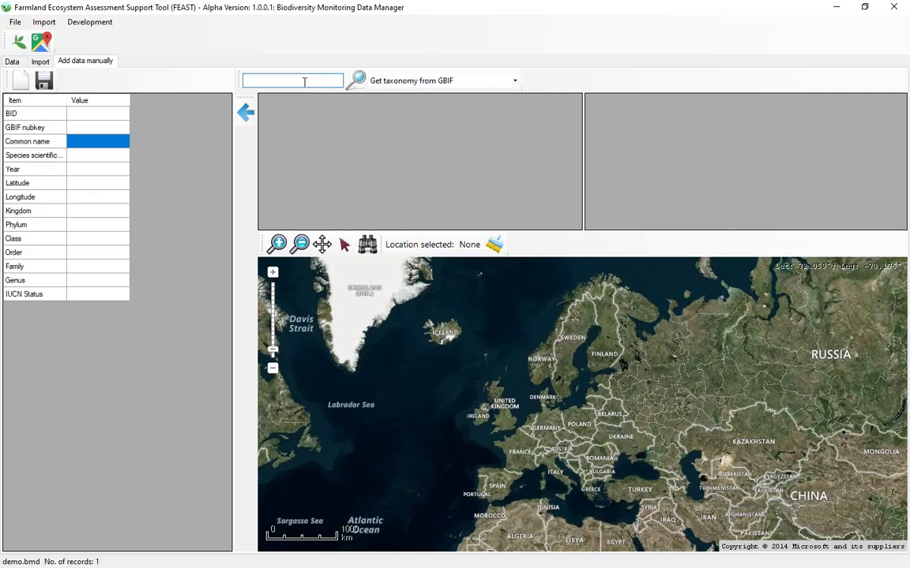
type("grey squirrel")
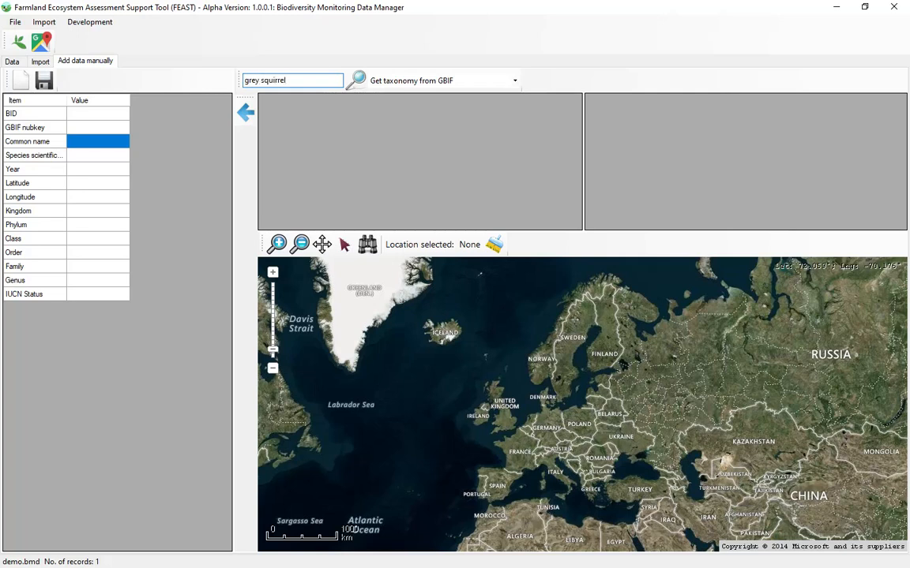
left_click(356, 82)
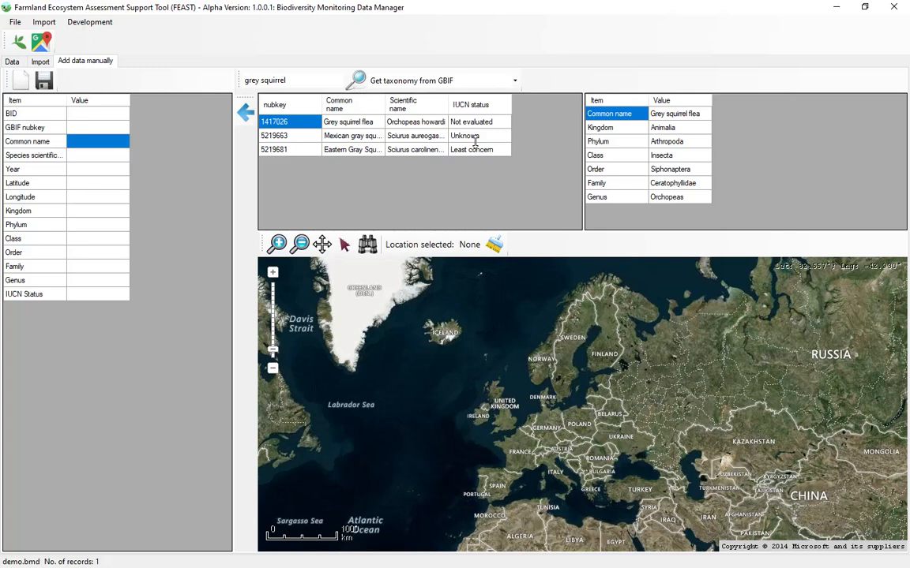
Add the Eastern Gray Squirrel taxonomy to the new record and set its year to 2023
left_click(351, 150)
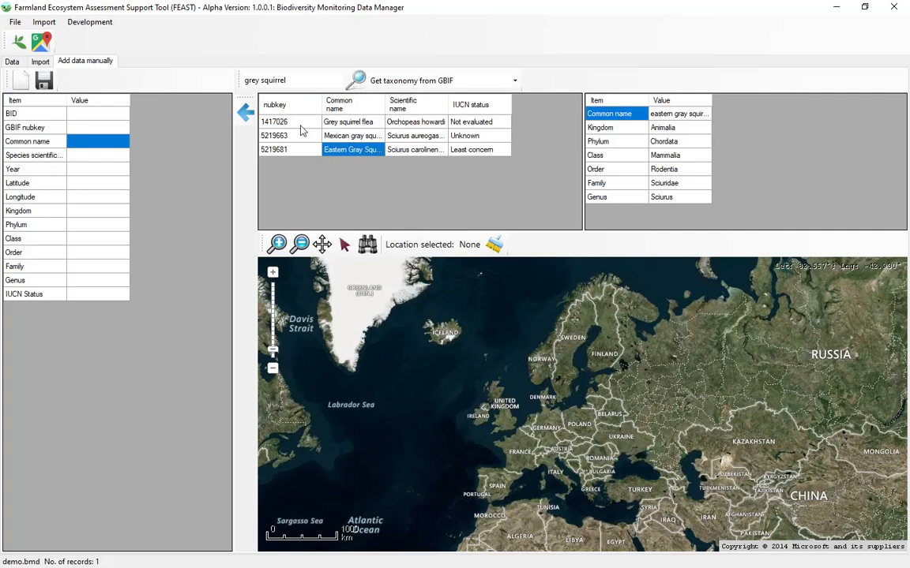
left_click(246, 115)
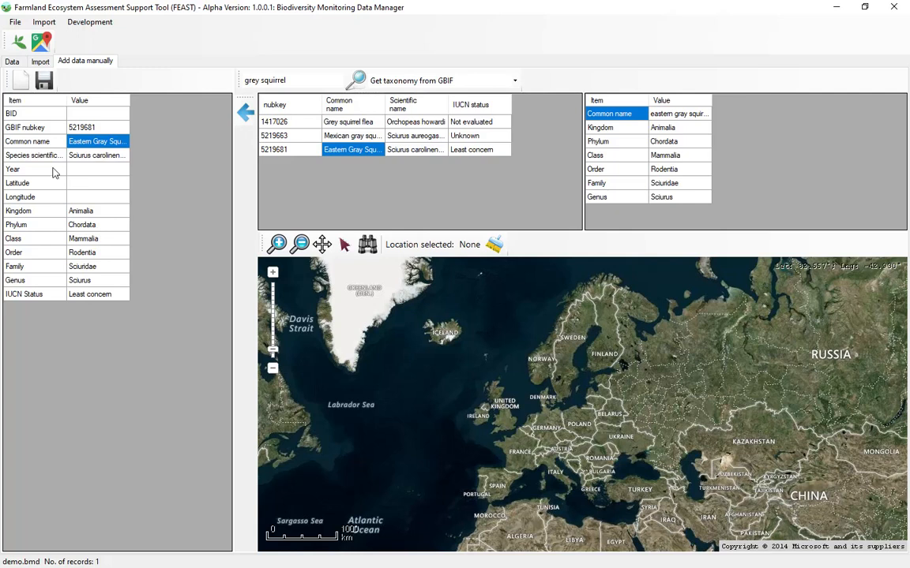
left_click(98, 170)
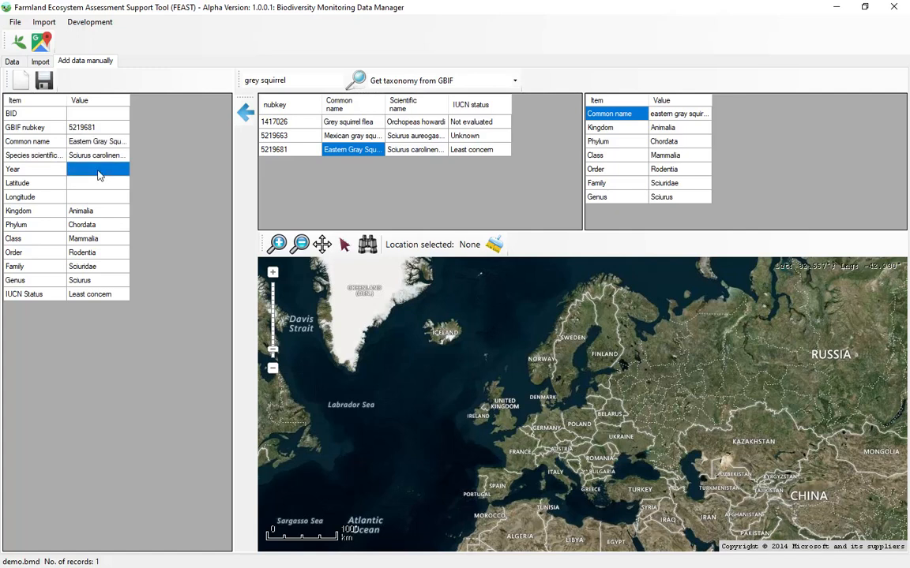
type("2023")
key("Return")
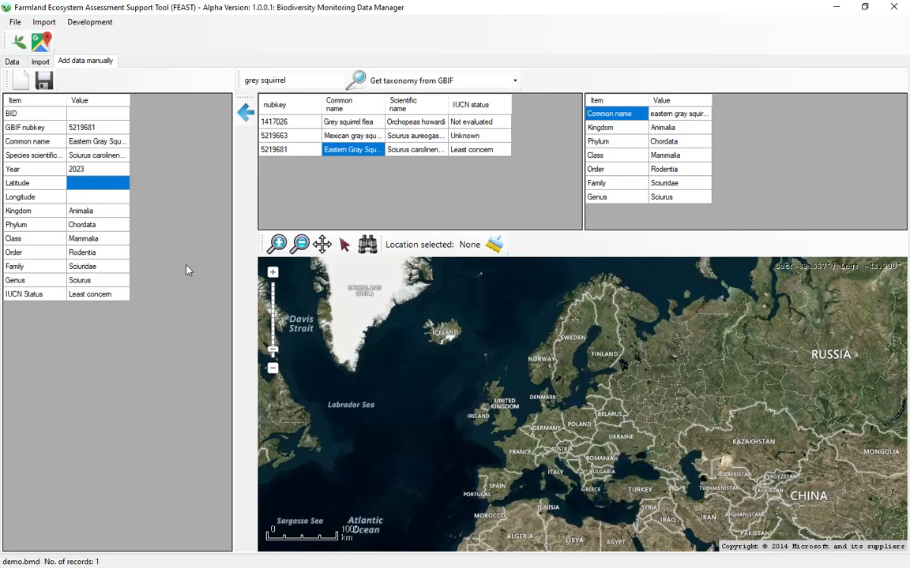
Find the location "st albans" on the map
left_click(367, 245)
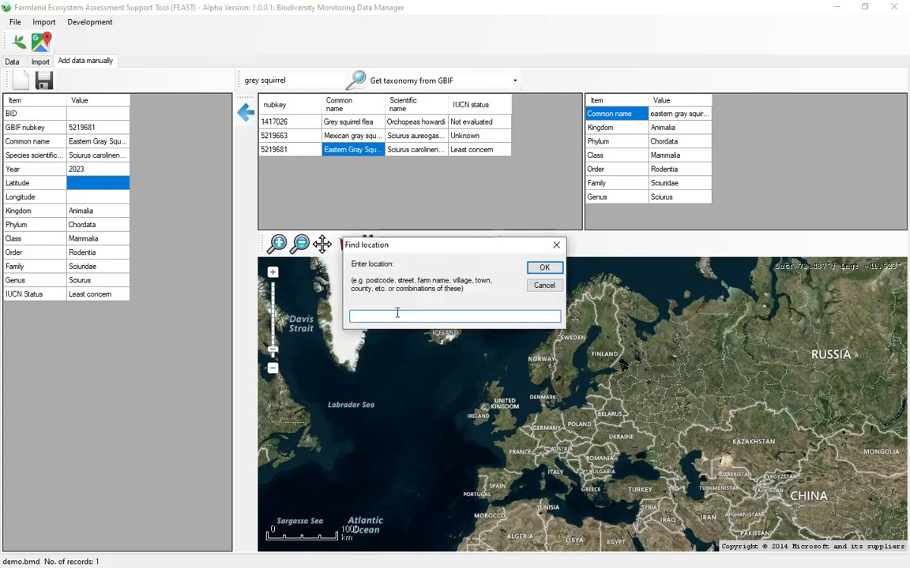
type("st albans")
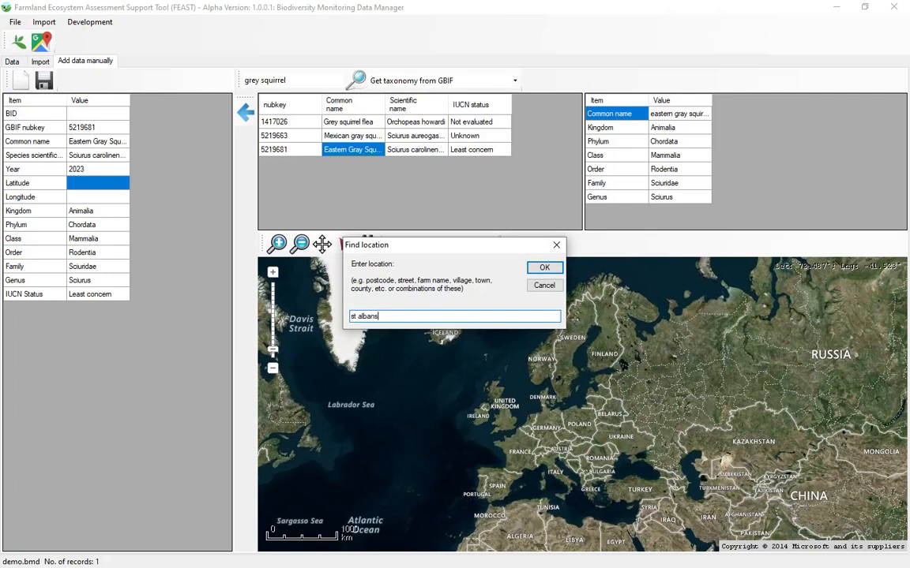
left_click(542, 268)
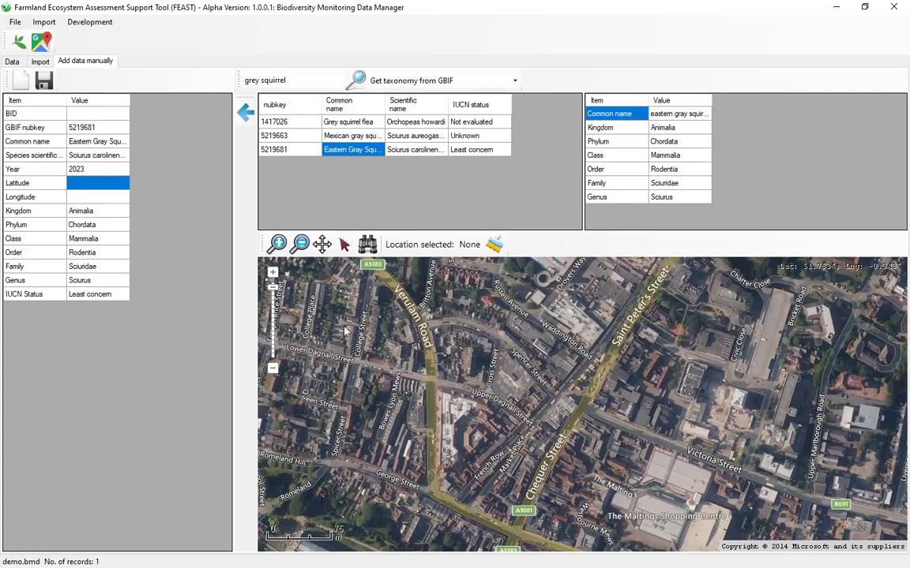
Select a sighting location on the map just west of White Hedge Drive, at about latitude 51.7594, longitude -0.3488
left_click(322, 244)
scroll(396, 359, "down", 1)
left_click_drag(395, 359, 616, 465)
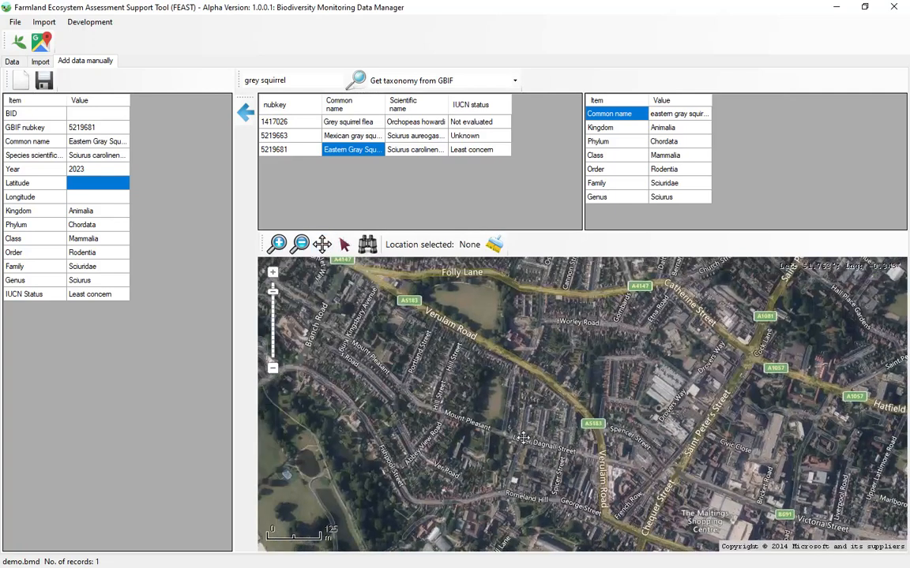
left_click_drag(316, 277, 434, 374)
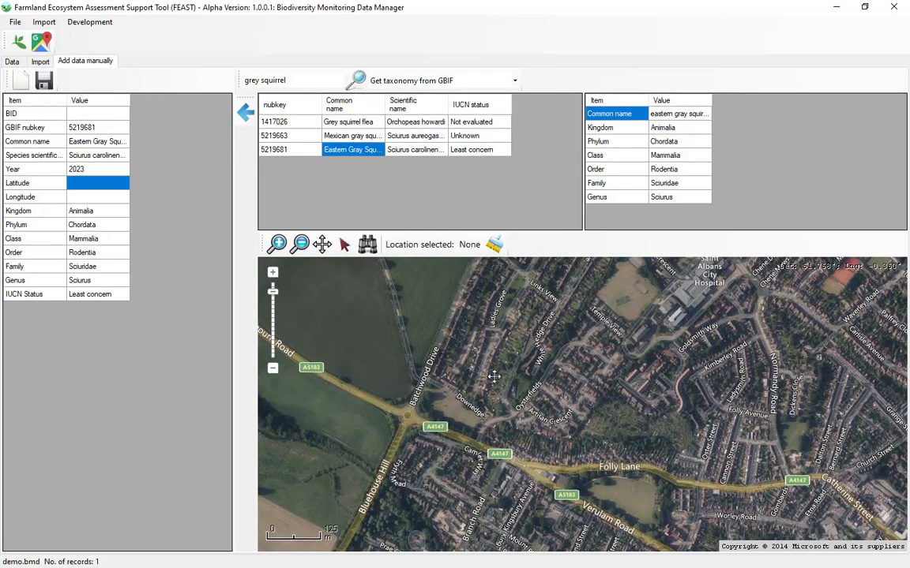
scroll(482, 359, "up", 1)
scroll(482, 360, "up", 1)
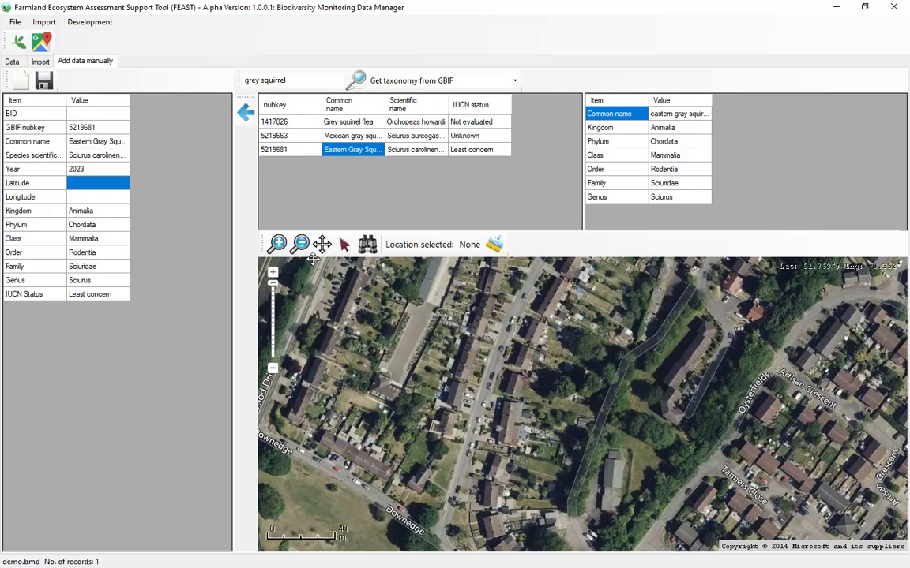
left_click(344, 245)
left_click(321, 245)
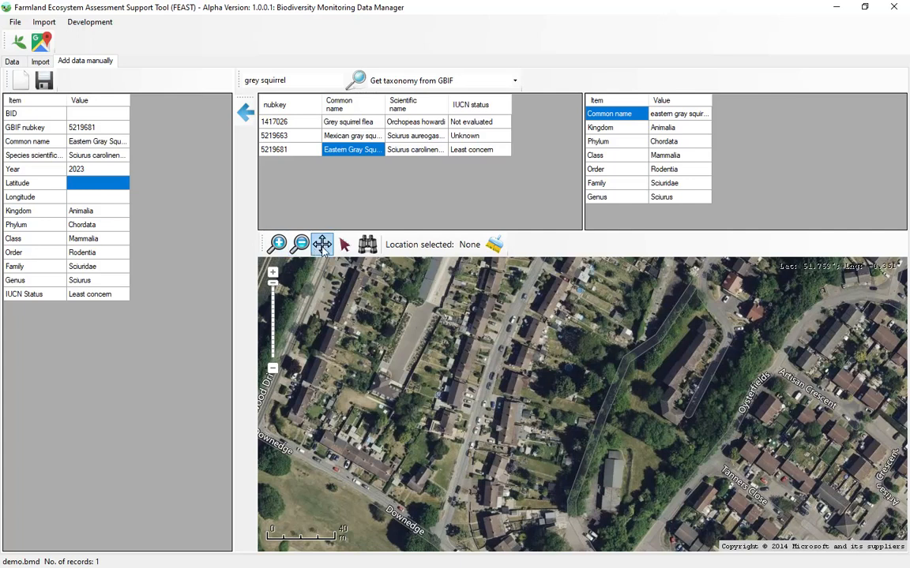
left_click_drag(739, 272, 573, 415)
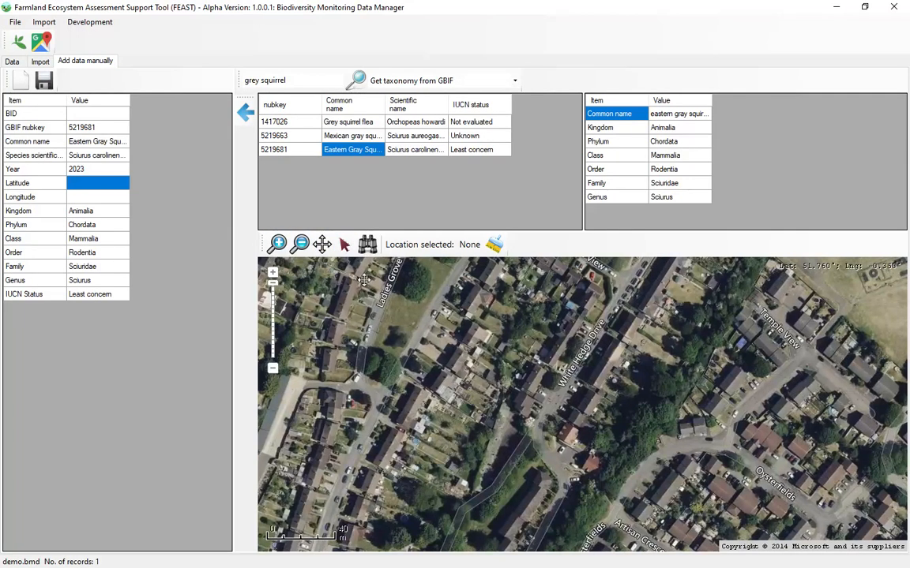
left_click(344, 244)
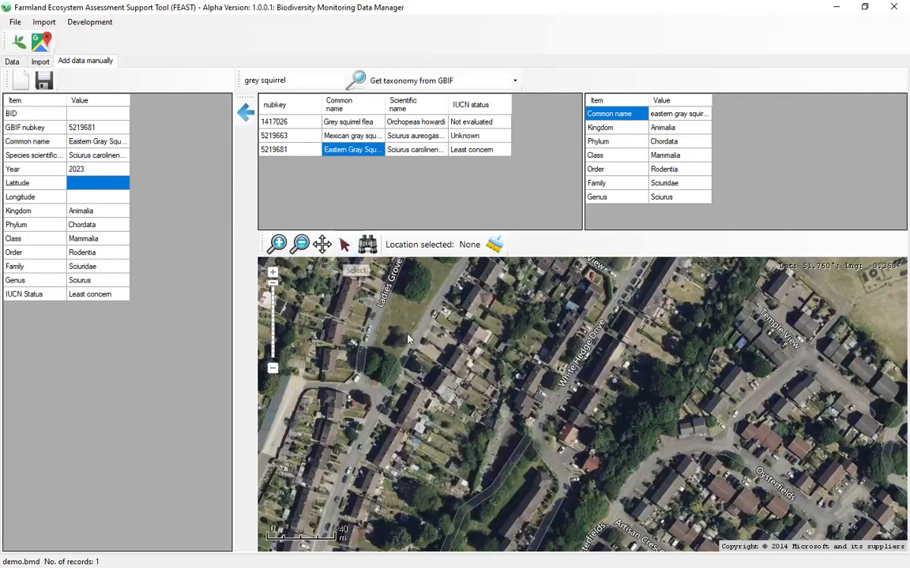
left_click(534, 386)
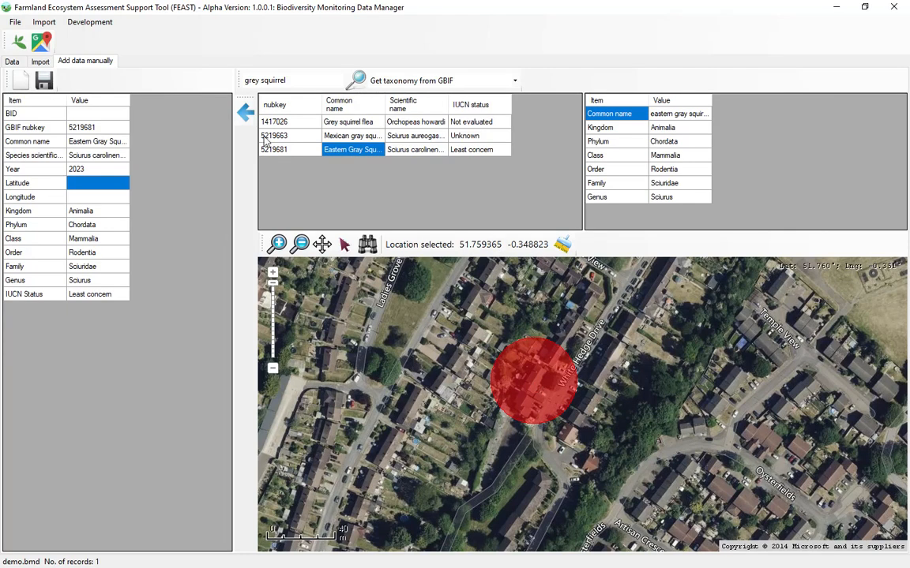
Add the selected map coordinates to the squirrel record and save the record
left_click(245, 116)
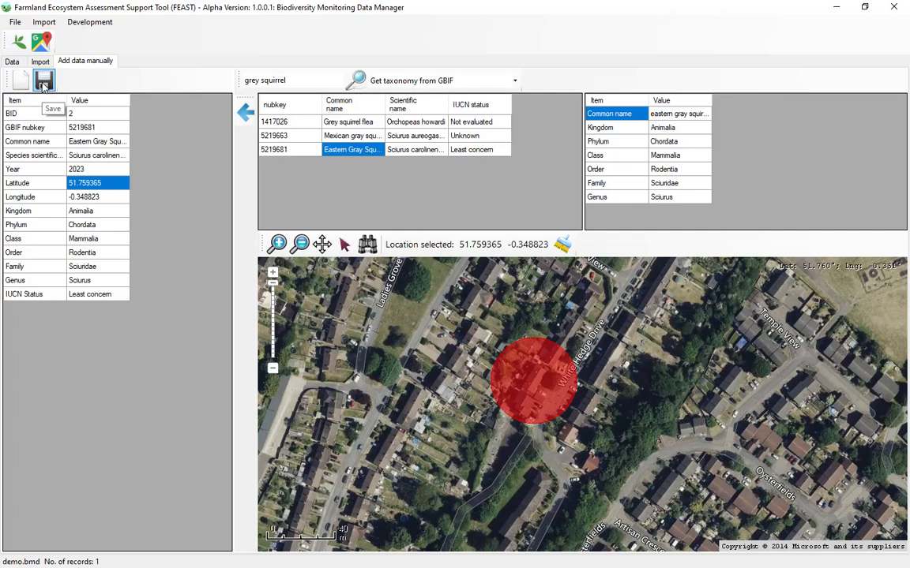
left_click(44, 81)
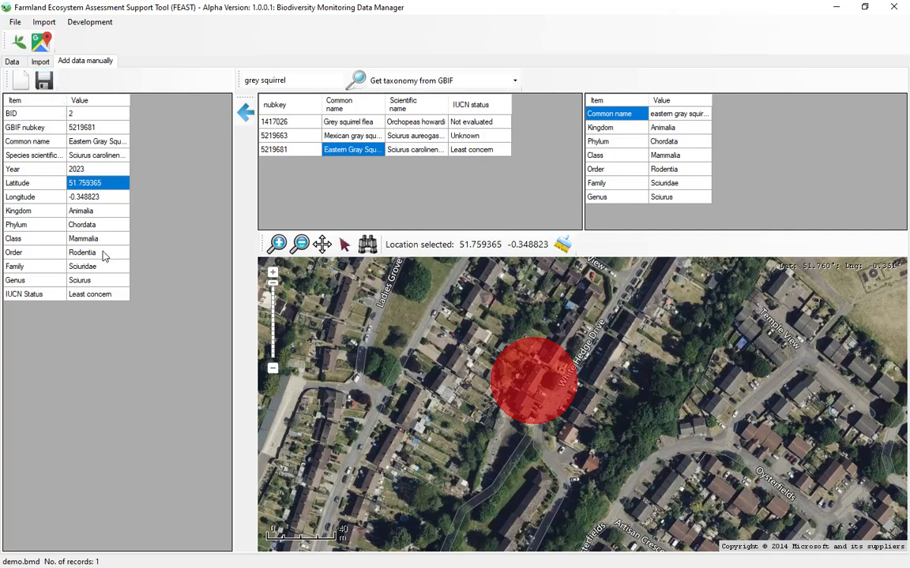
Reopen the biodiversity monitoring data manager to check the saved record in the data table, and close the manager
left_click(12, 62)
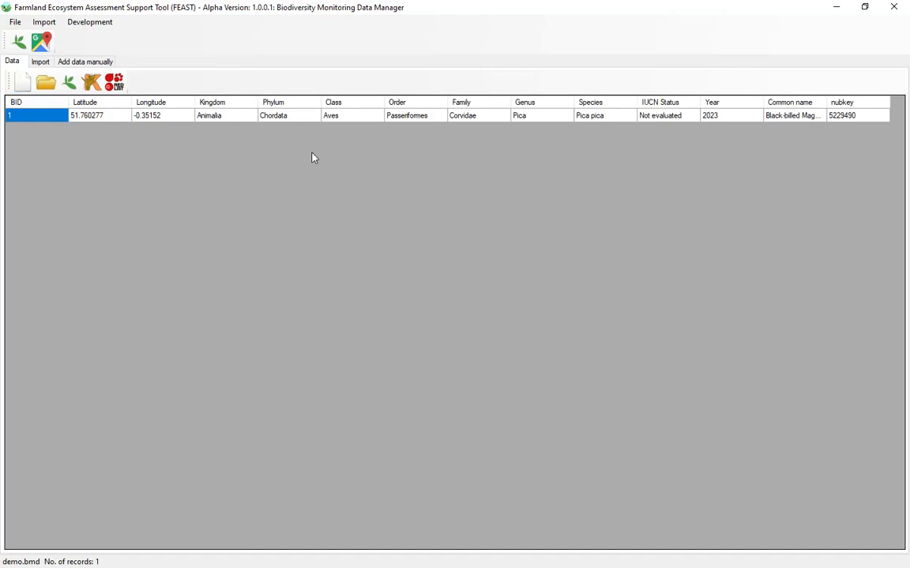
left_click(891, 7)
left_click(225, 45)
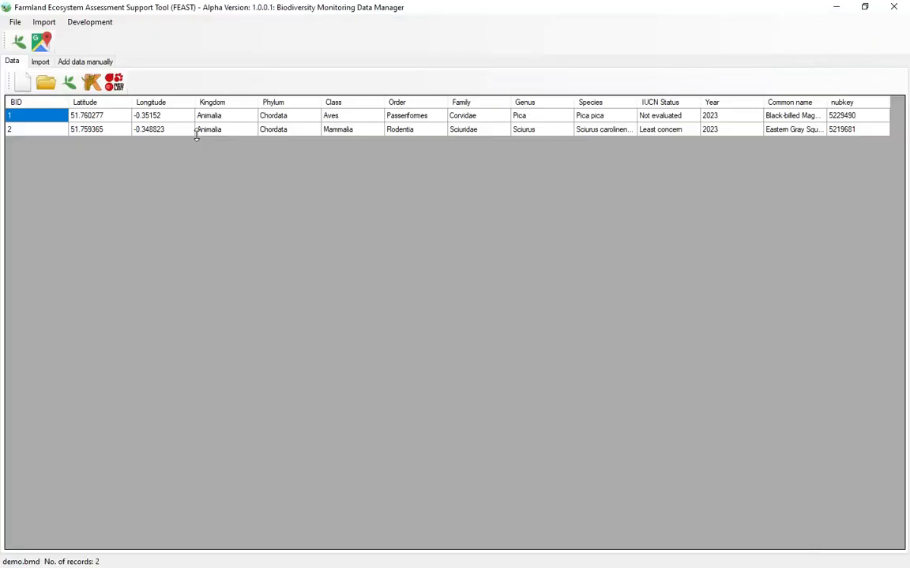
left_click(363, 132)
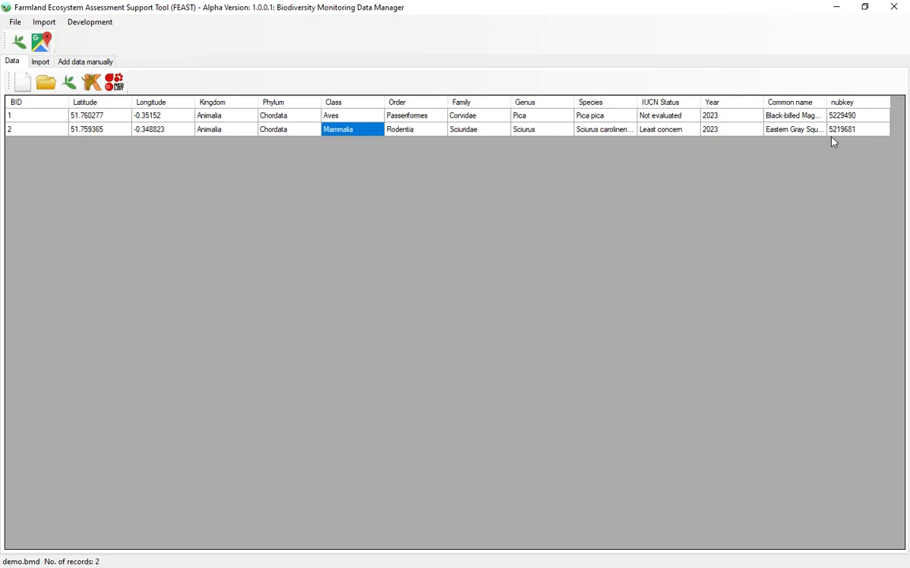
left_click(895, 10)
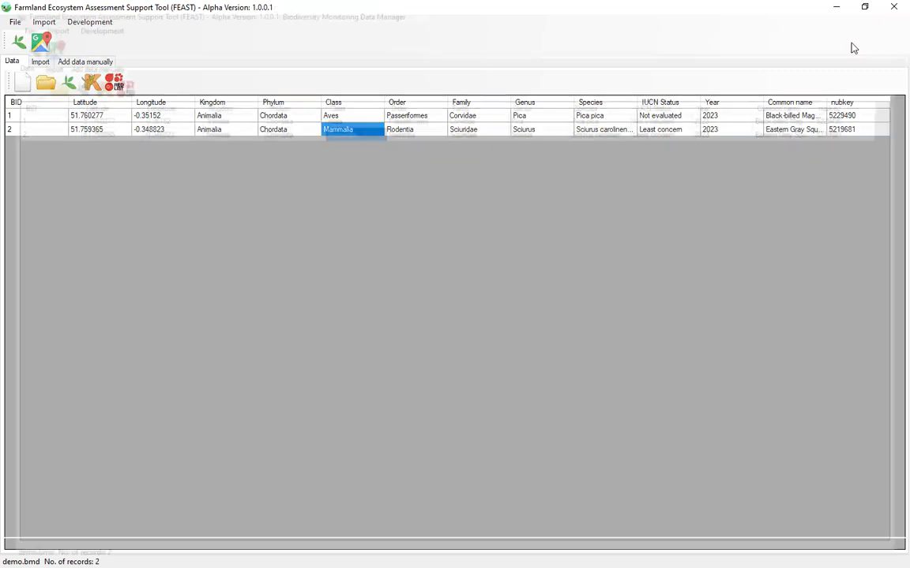